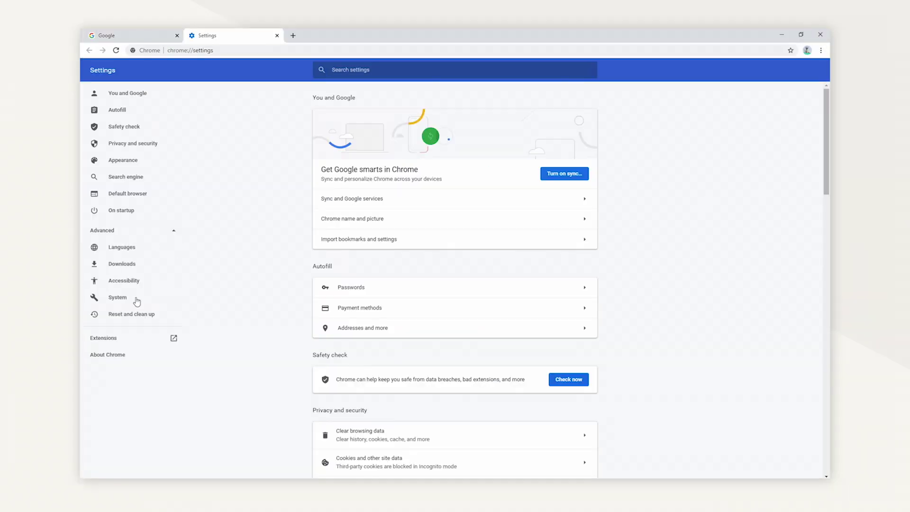
# Open Windows proxy settings from Chrome and toggle automatic detection and manual proxy options.
pyautogui.click(136, 302)
pyautogui.click(367, 165)
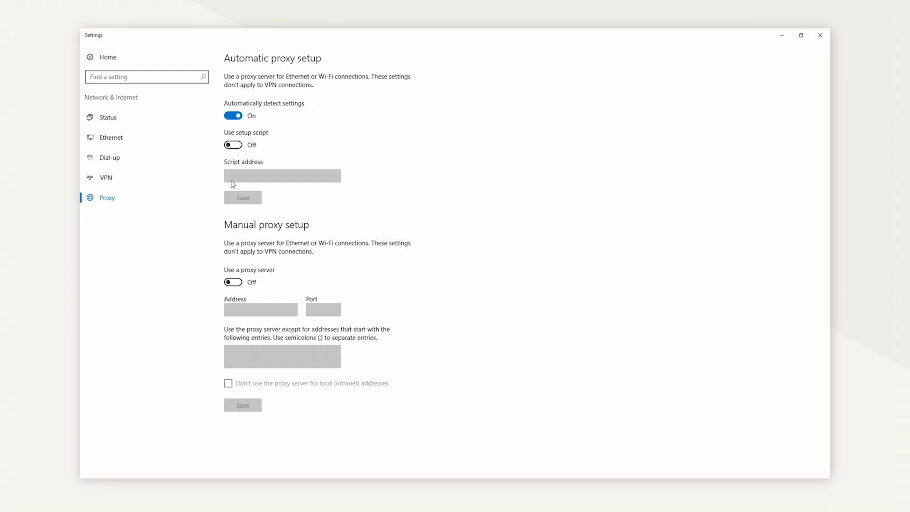
pyautogui.click(234, 115)
pyautogui.click(234, 281)
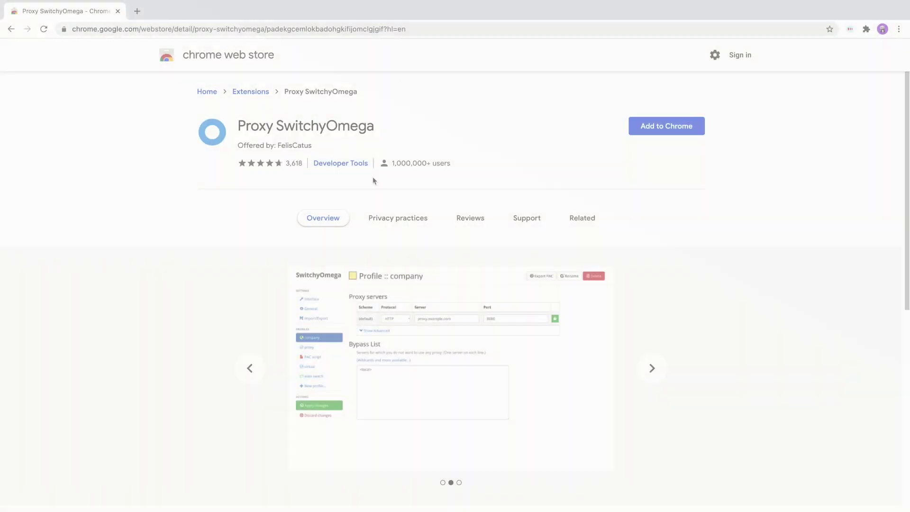
# Add Proxy SwitchyOmega to Chrome and open its Options page from the extensions menu.
pyautogui.click(651, 131)
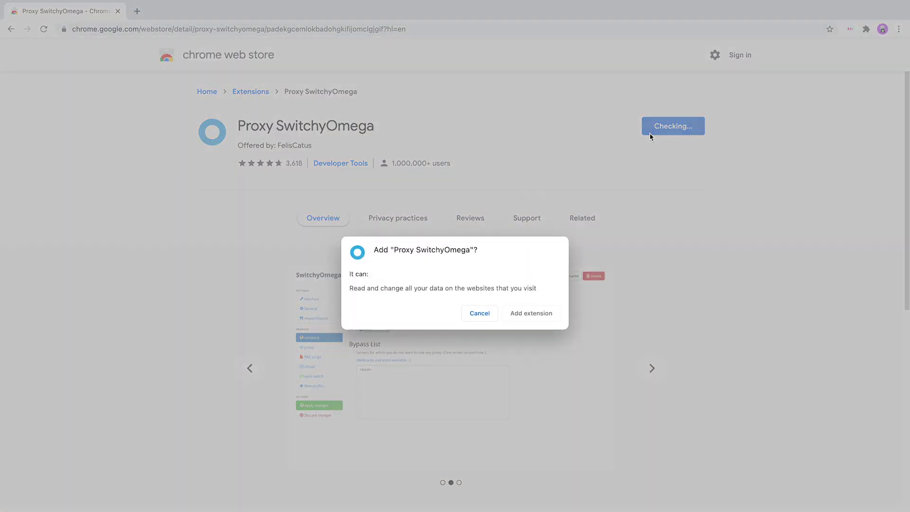
pyautogui.click(536, 312)
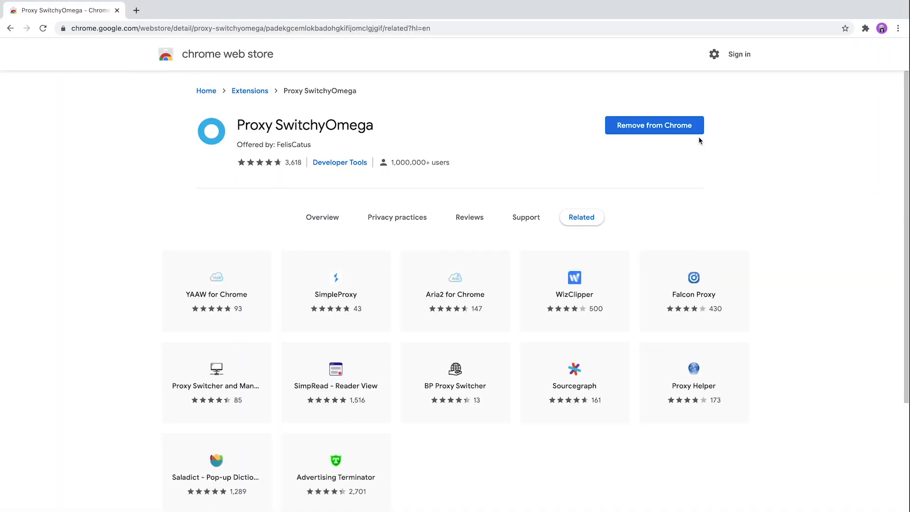
pyautogui.click(866, 29)
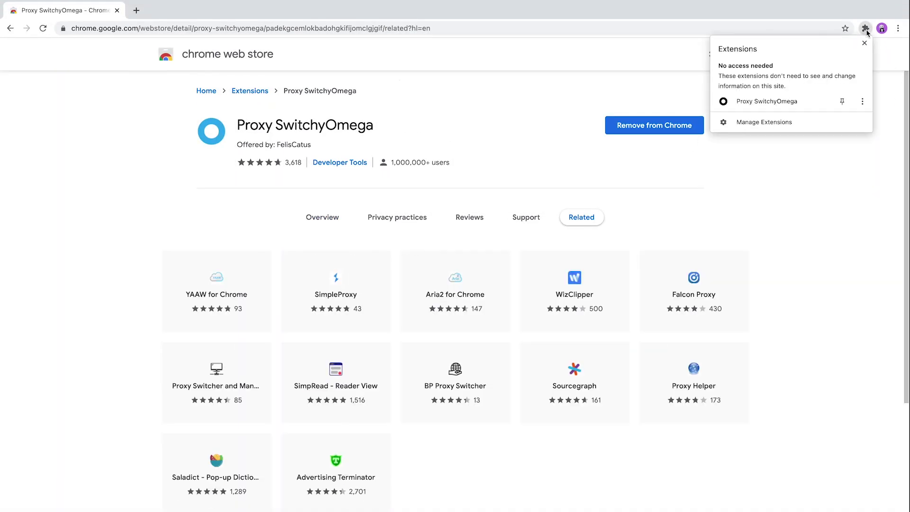
pyautogui.click(809, 105)
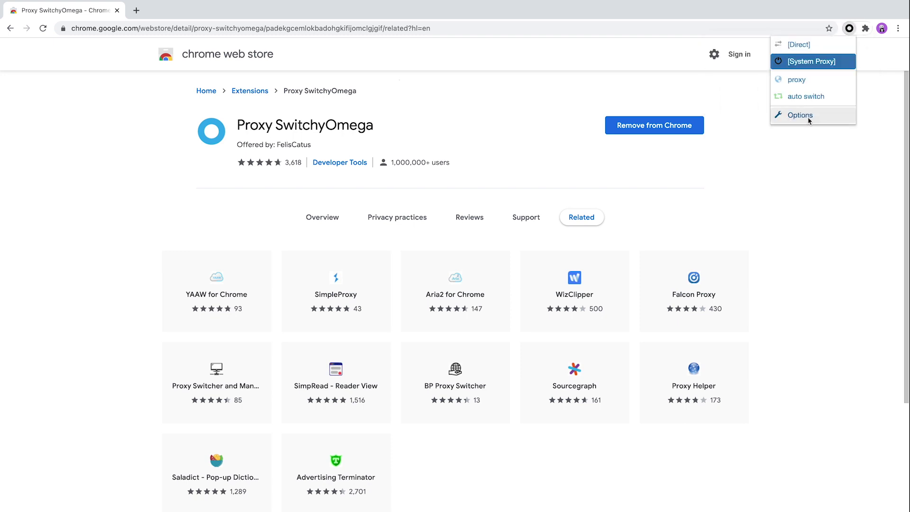
pyautogui.click(802, 114)
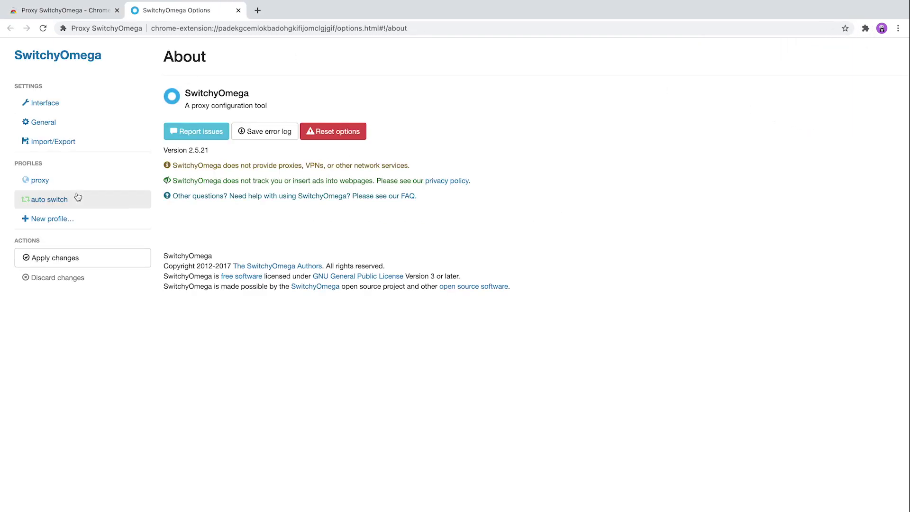
# Begin a new Proxy Profile named 'example 1'.
pyautogui.click(75, 216)
pyautogui.write('example 1')
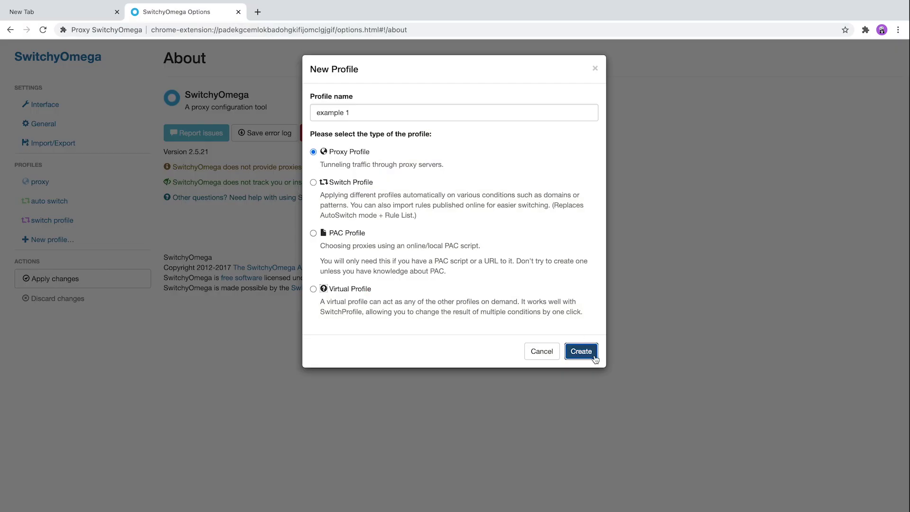
# Create 'example 1' as an HTTPS proxy at example.com port 443 and apply changes.
pyautogui.click(595, 356)
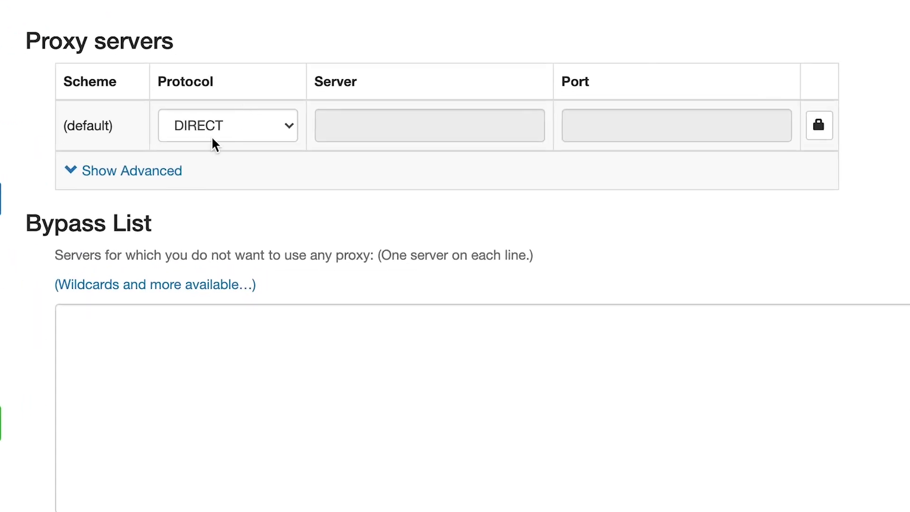
pyautogui.click(253, 135)
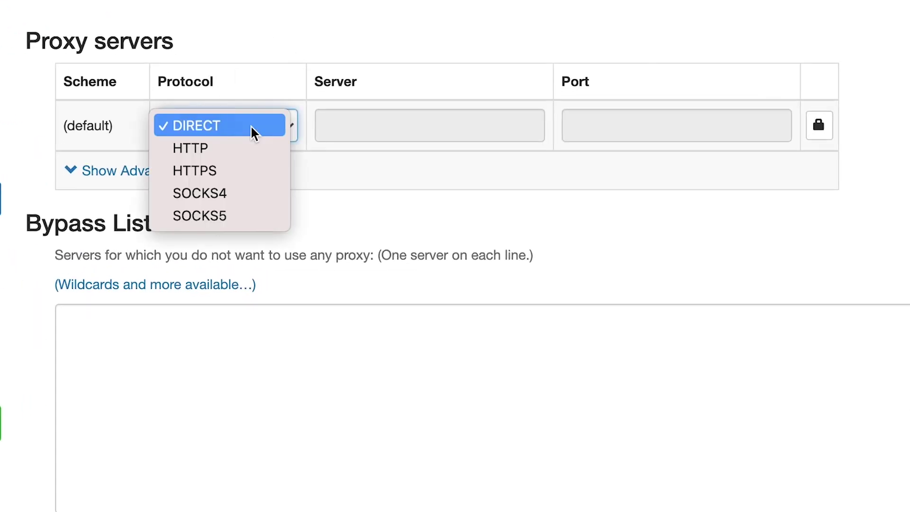
pyautogui.click(245, 164)
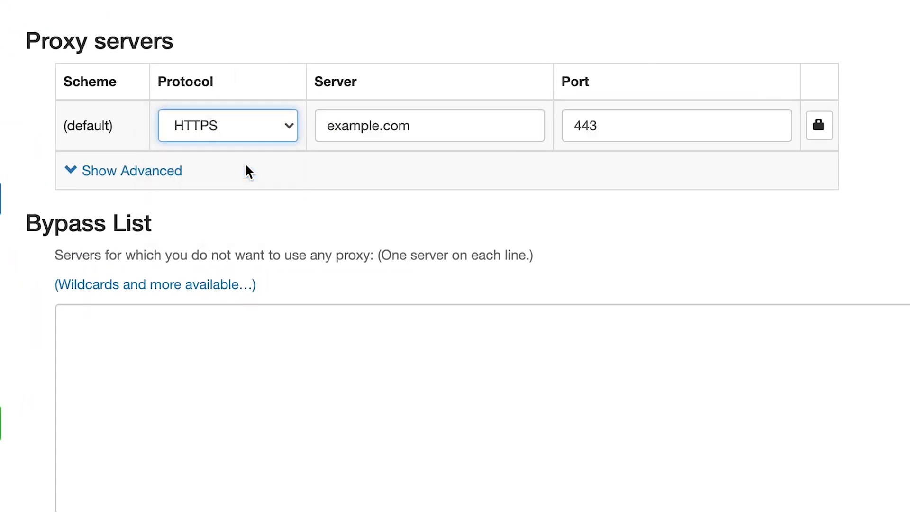
pyautogui.click(430, 132)
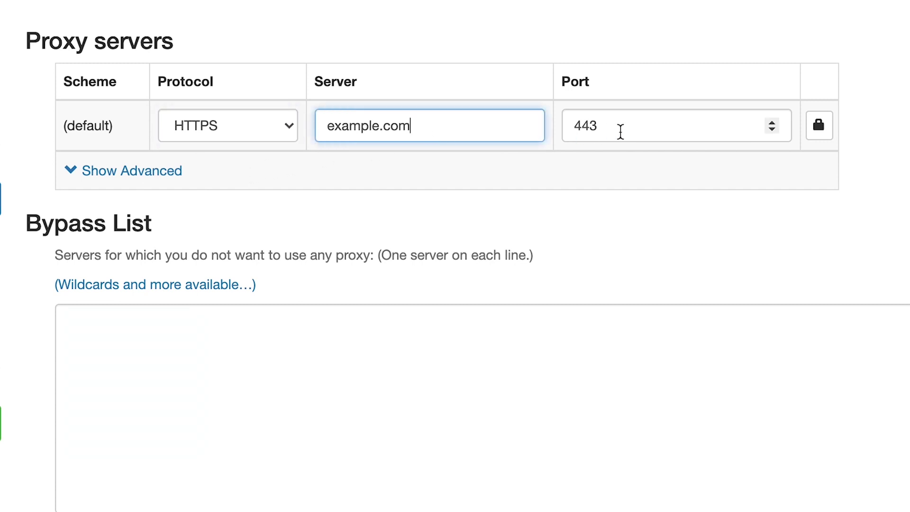
pyautogui.click(619, 131)
pyautogui.click(124, 307)
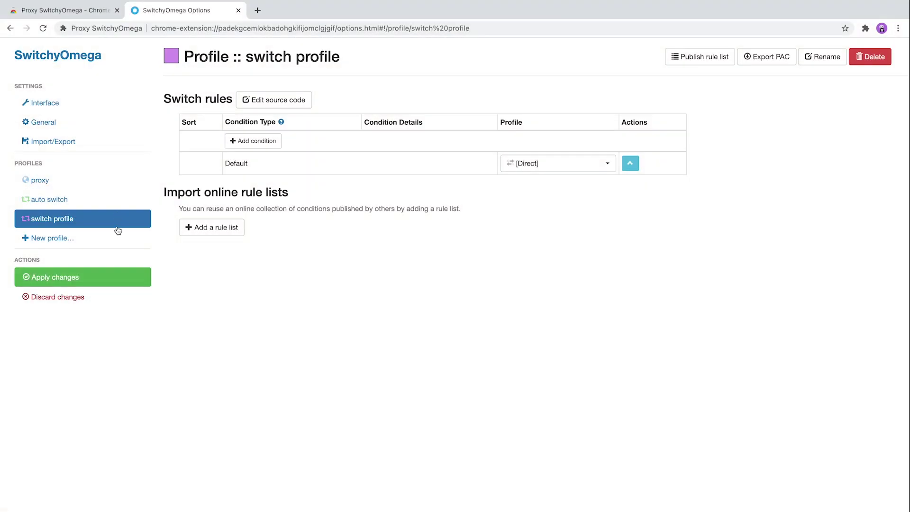
# Create a Switch Profile named 'example 2'.
pyautogui.click(117, 236)
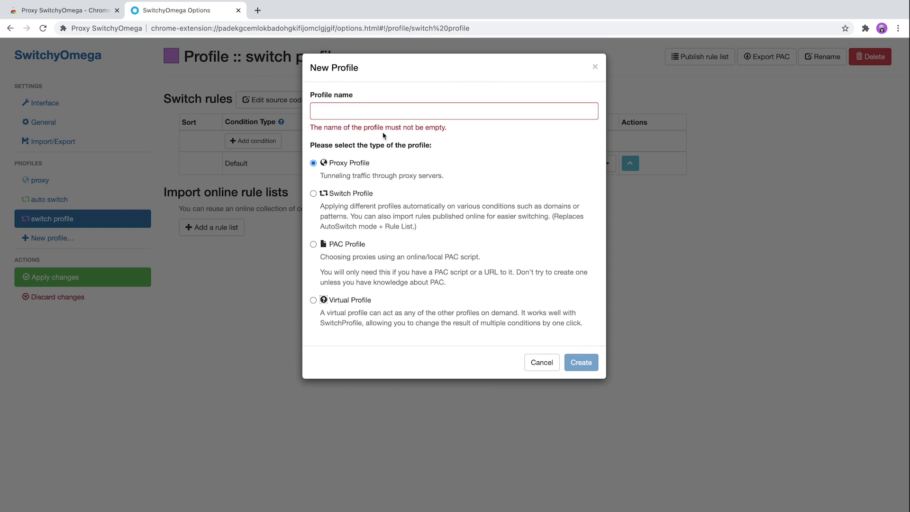
pyautogui.write('example 2')
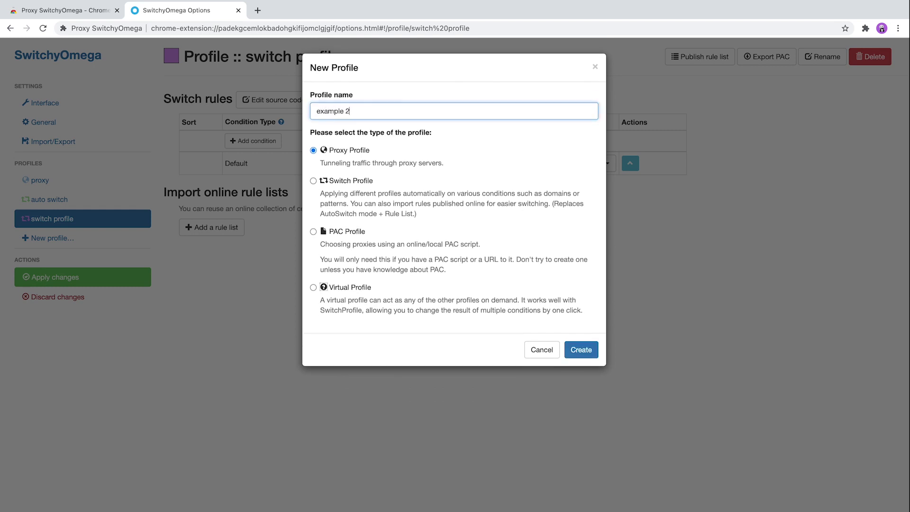
pyautogui.click(314, 181)
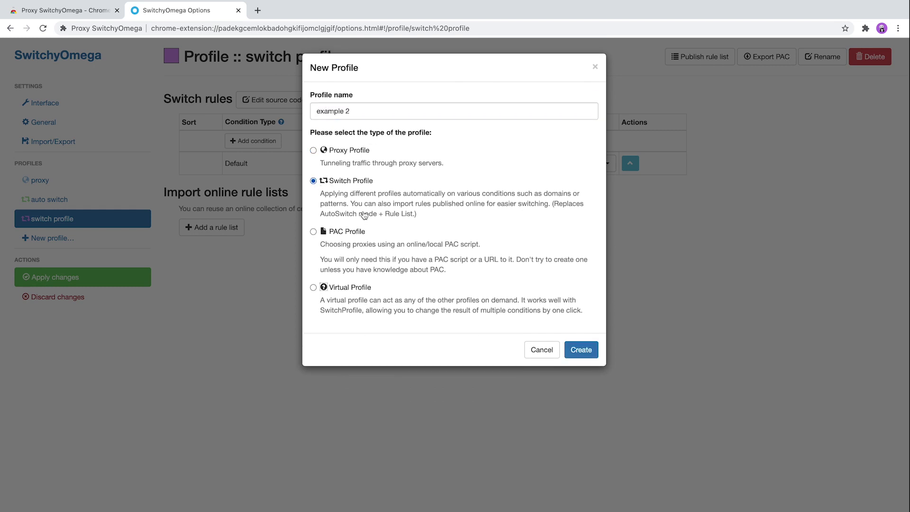
pyautogui.click(582, 350)
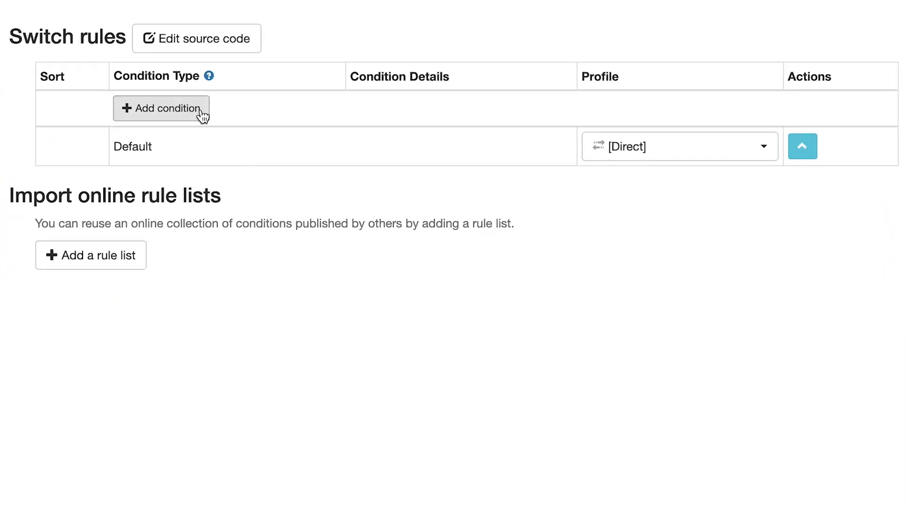
# Add a Host wildcard switch rule and begin entering its host pattern.
pyautogui.click(274, 143)
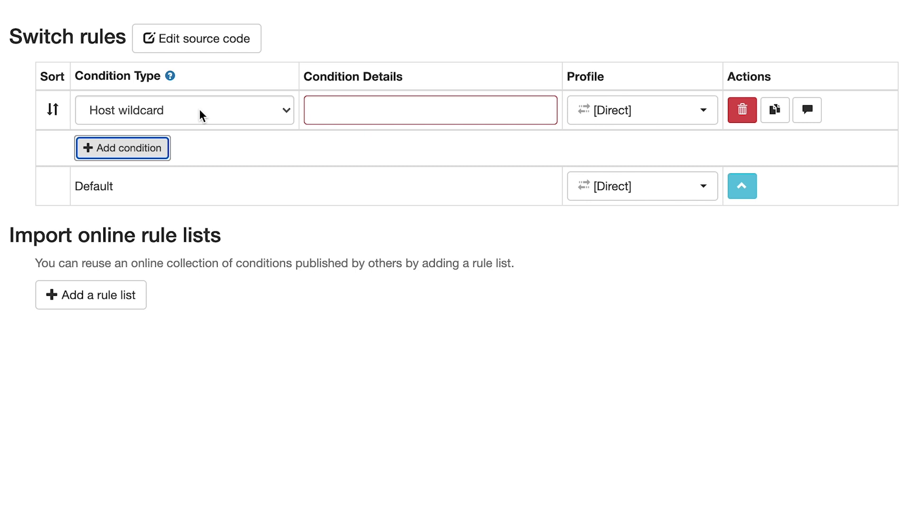
pyautogui.click(222, 107)
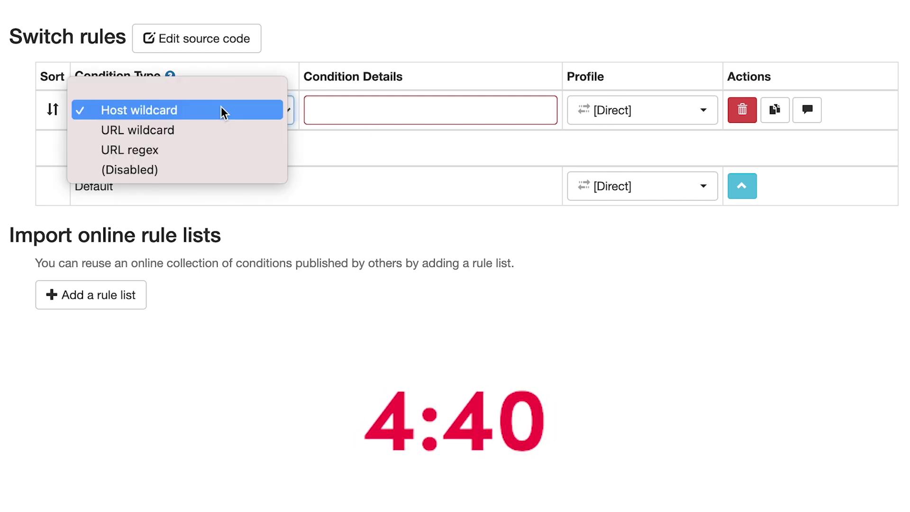
pyautogui.click(221, 110)
pyautogui.click(379, 104)
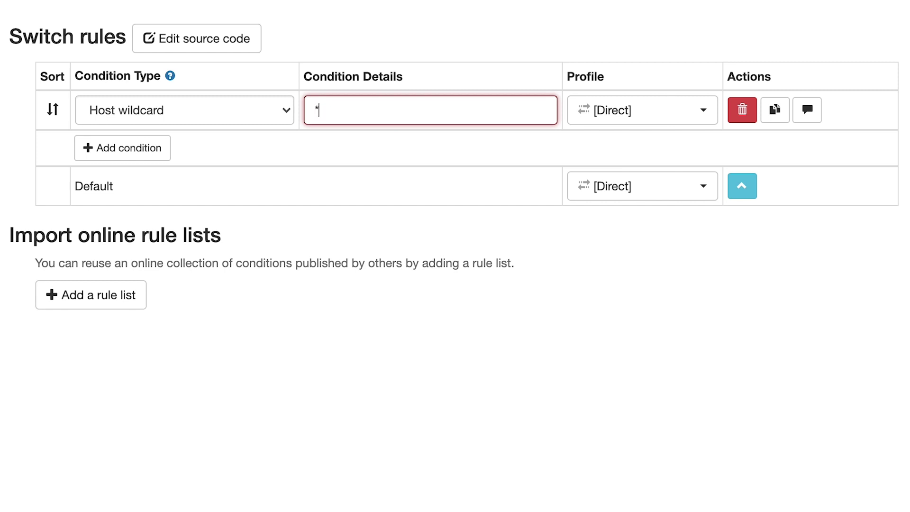
pyautogui.write('*')
# Correct the pattern to *.proxyway.???* by removing the extra asterisk and 'com'.
pyautogui.press('BackSpace')
pyautogui.write('?')
pyautogui.press('BackSpace')
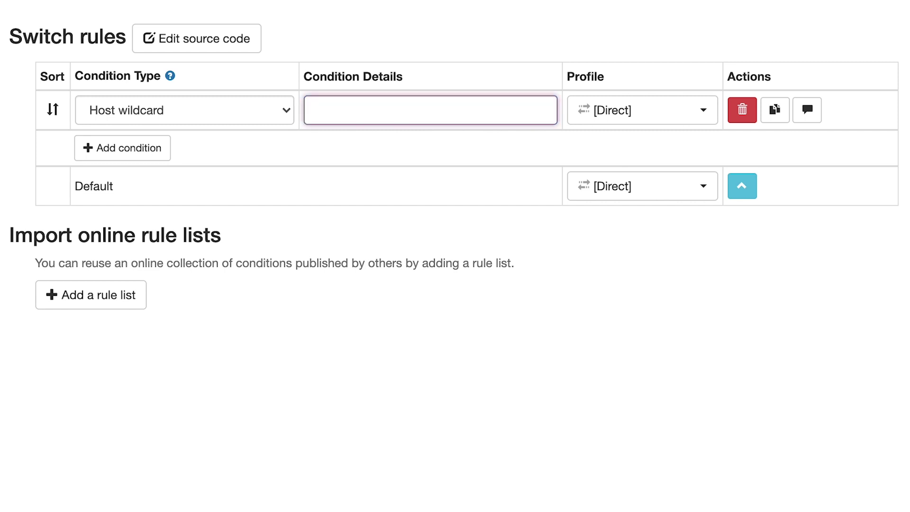
pyautogui.write('*.')
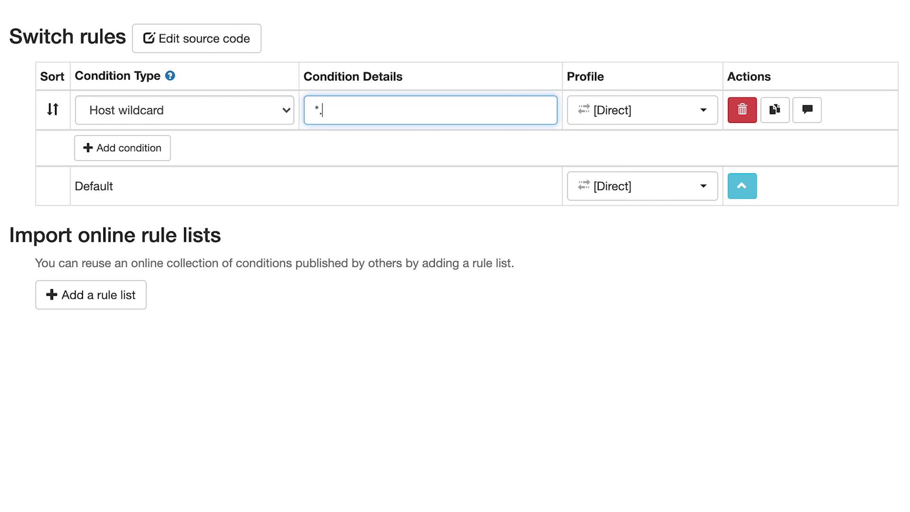
pyautogui.write('proxywa')
pyautogui.write('y.com')
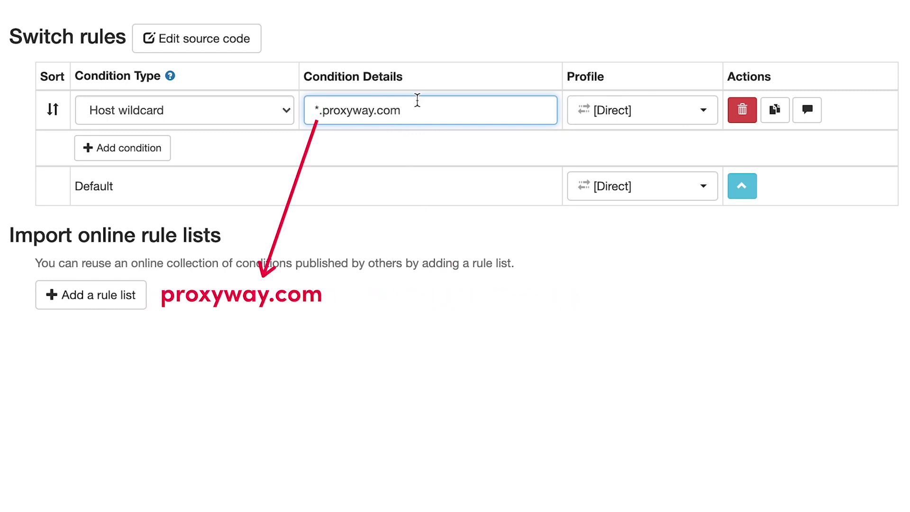
pyautogui.click(319, 110)
pyautogui.write('*')
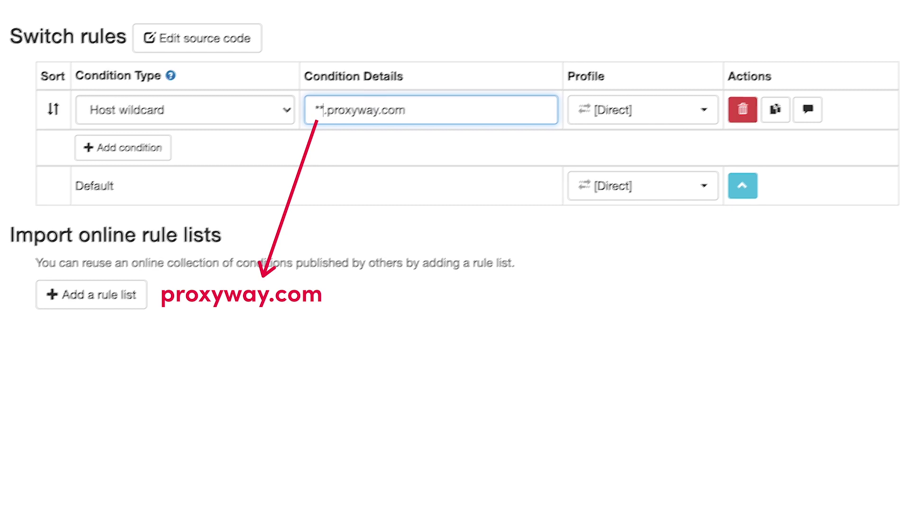
pyautogui.press('BackSpace')
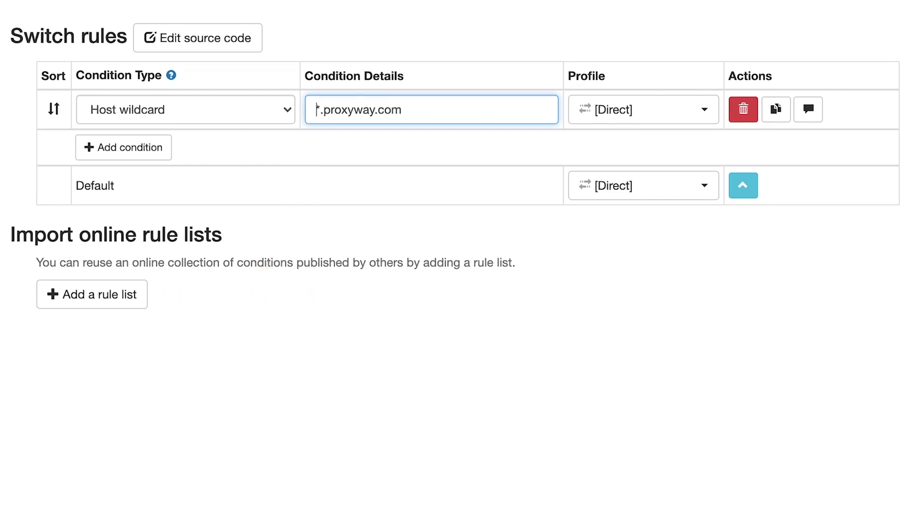
pyautogui.click(428, 111)
pyautogui.press('BackSpace')
pyautogui.press('BackSpace')
pyautogui.press('BackSpace')
pyautogui.write('??')
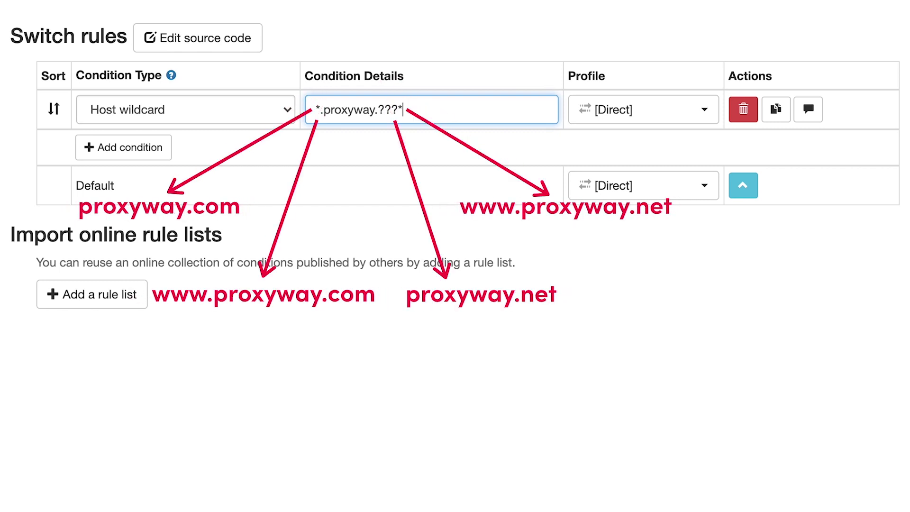
pyautogui.click(289, 113)
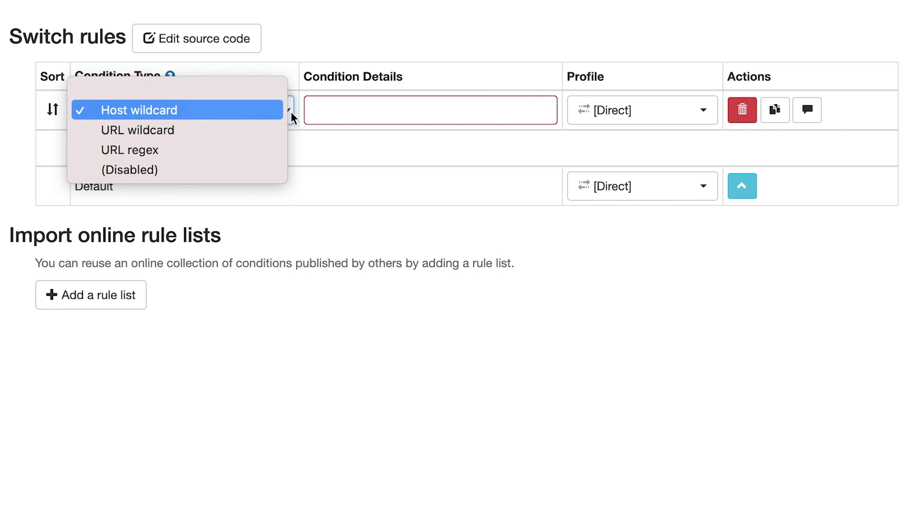
pyautogui.click(283, 131)
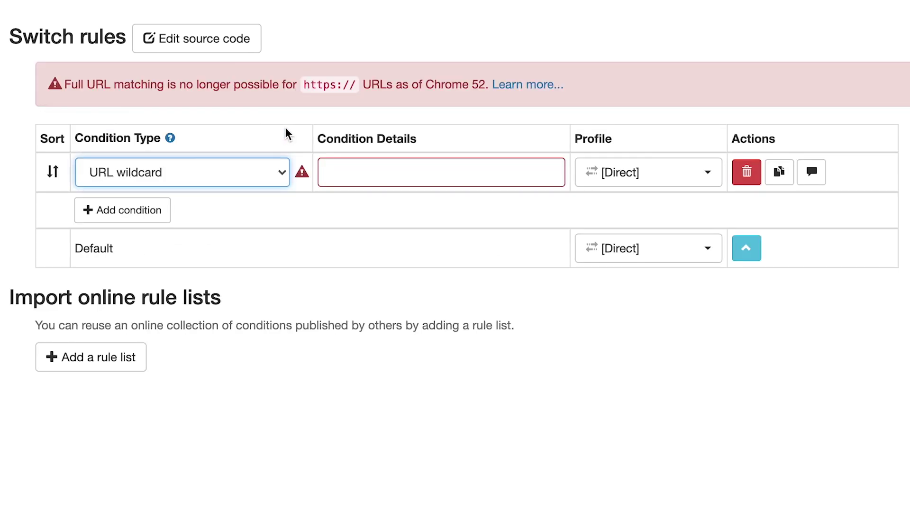
pyautogui.click(348, 170)
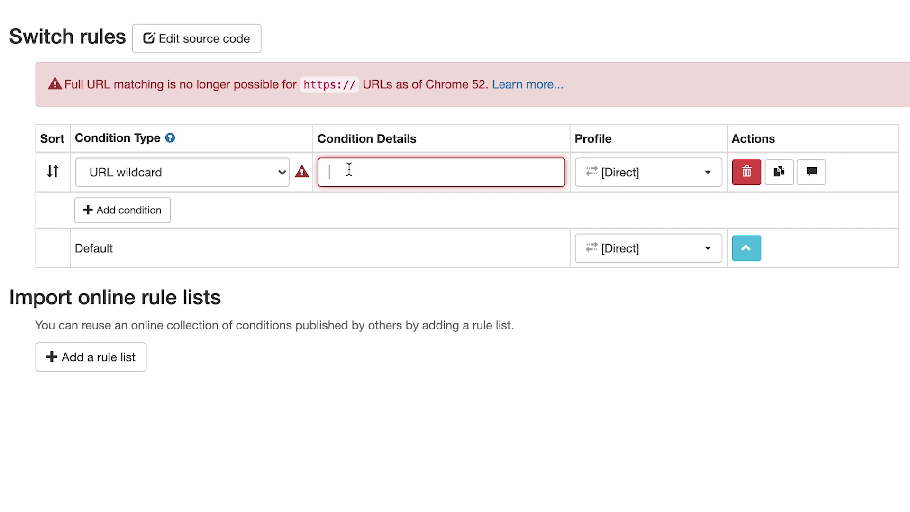
pyautogui.write('*://*.proxyway.com/*')
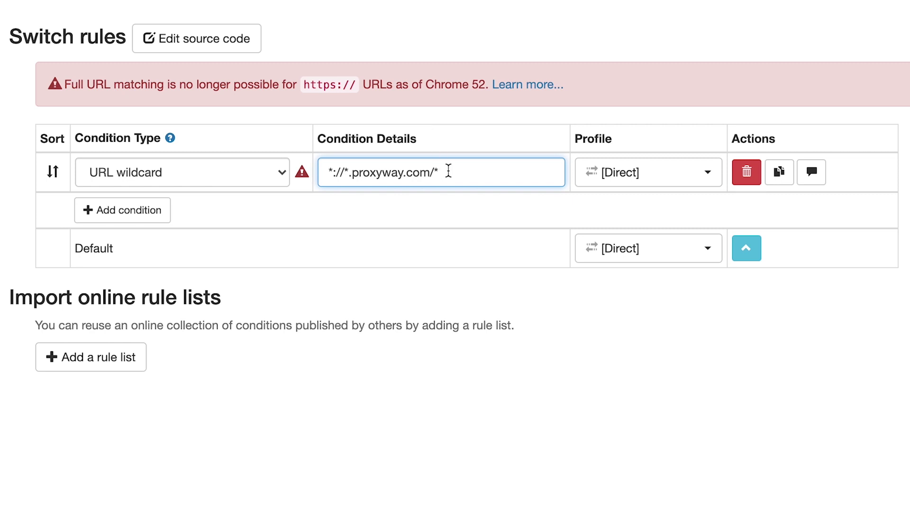
pyautogui.moveTo(446, 172); pyautogui.dragTo(300, 171)
pyautogui.press('BackSpace')
pyautogui.click(261, 175)
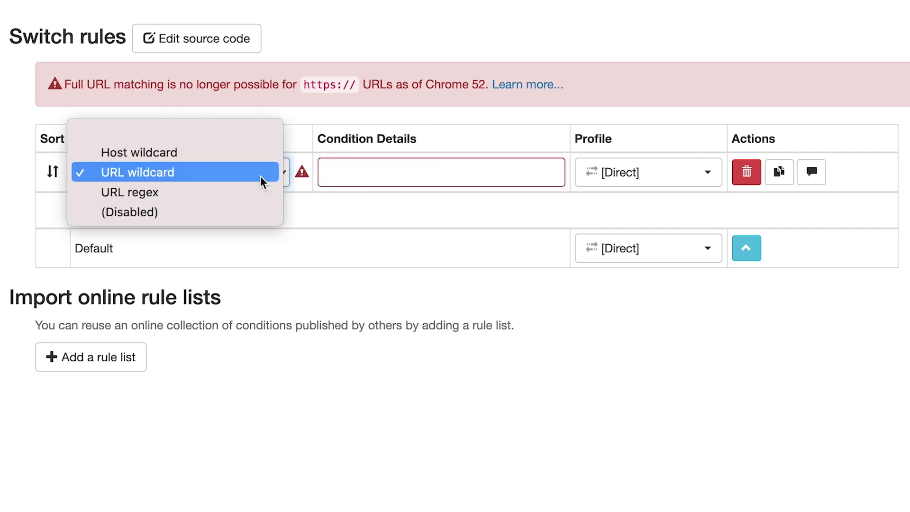
pyautogui.click(255, 194)
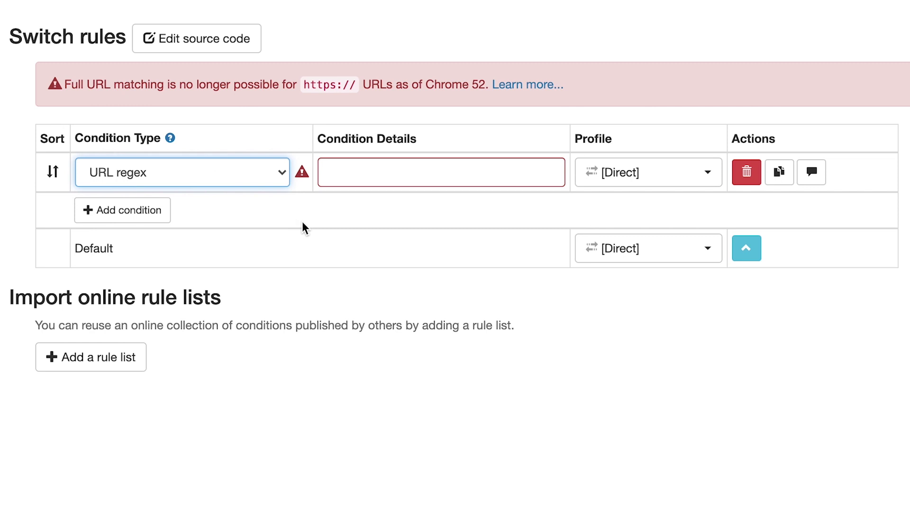
pyautogui.click(279, 172)
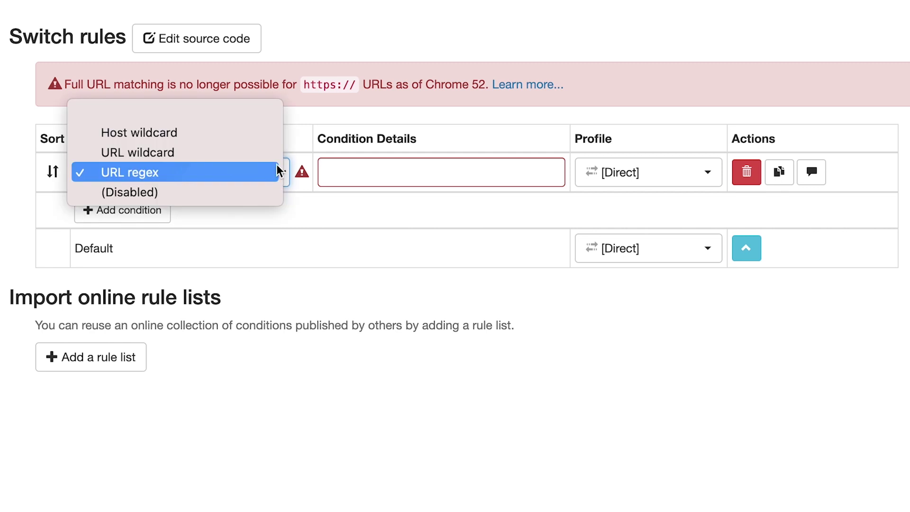
pyautogui.click(261, 133)
pyautogui.click(261, 116)
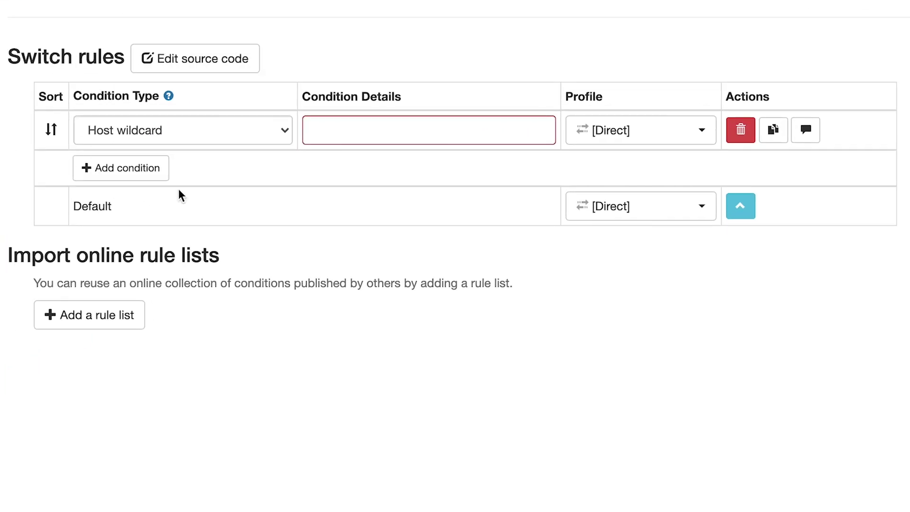
# Re-enter Host wildcard rule *.proxyway.???* with [Direct] as its profile and apply changes.
pyautogui.click(199, 130)
pyautogui.click(330, 134)
pyautogui.write('*.proxyway.???*')
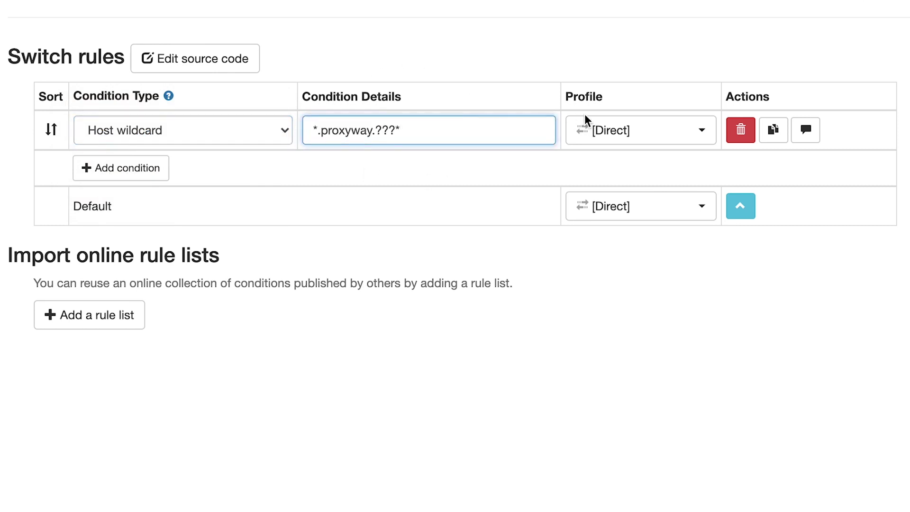
pyautogui.click(613, 131)
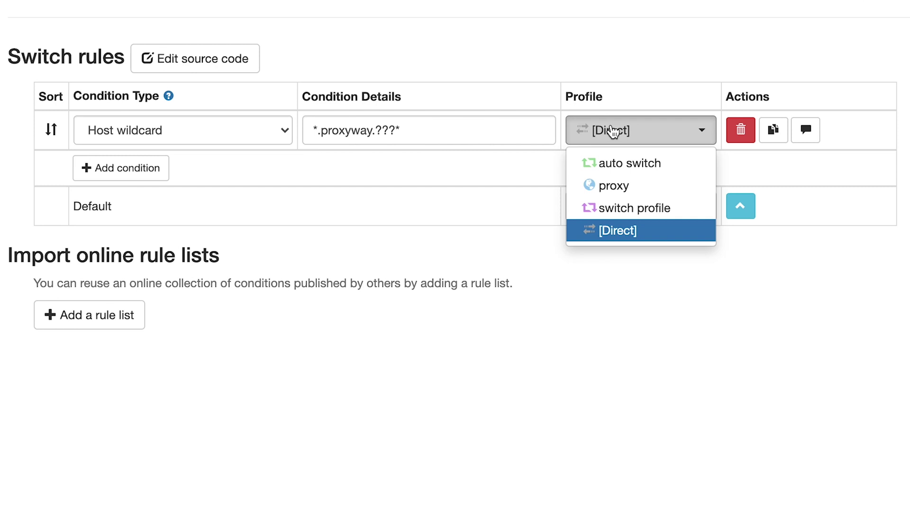
pyautogui.click(619, 231)
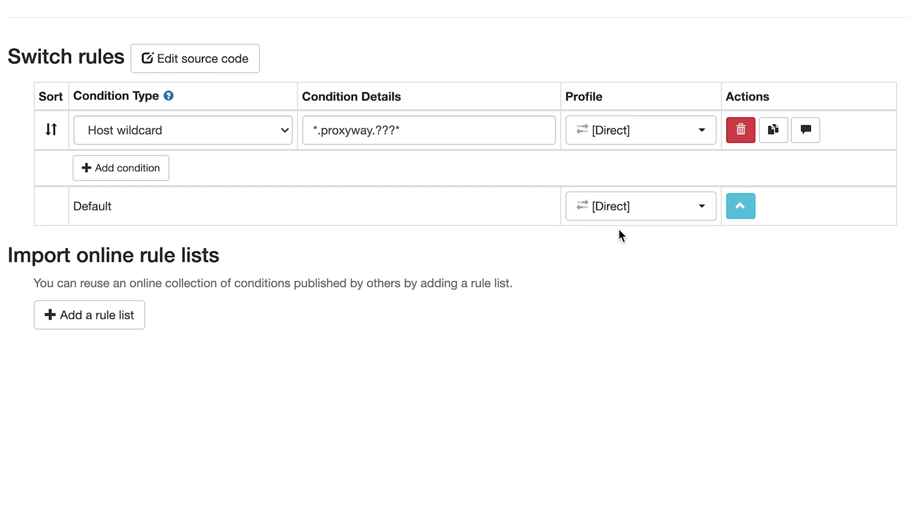
pyautogui.click(107, 301)
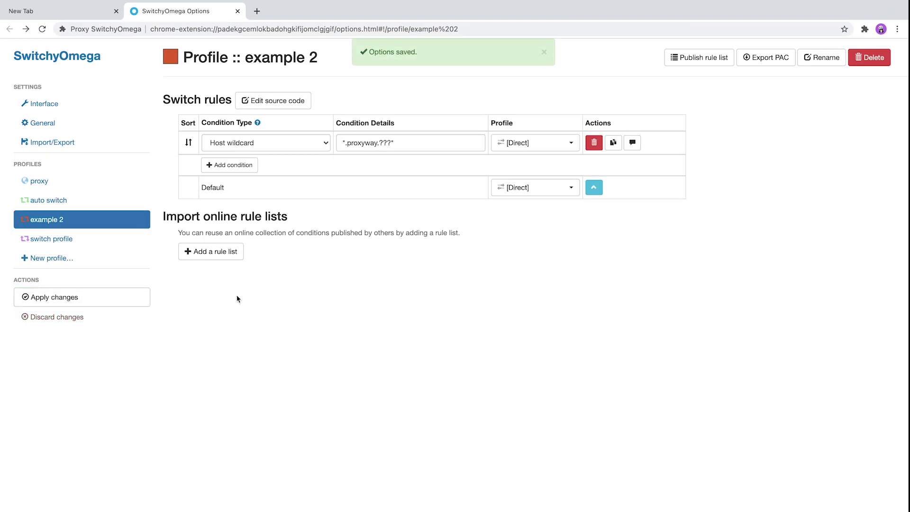
# Switch Chrome's active proxy profile to 'example 2' from the SwitchyOmega popup.
pyautogui.click(865, 29)
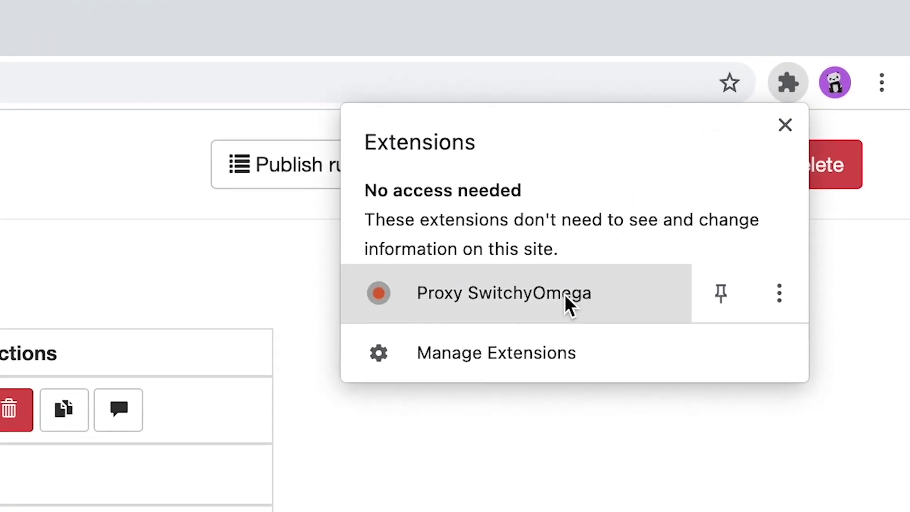
pyautogui.click(565, 294)
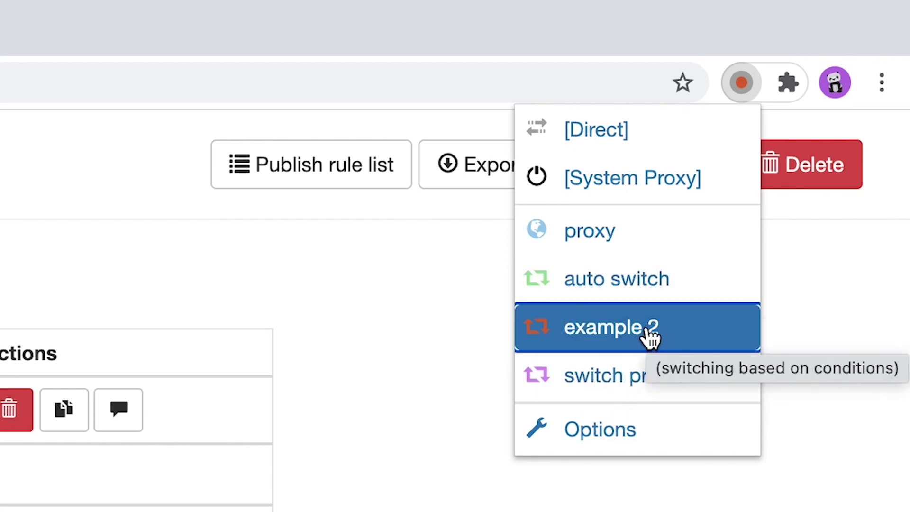
pyautogui.click(650, 337)
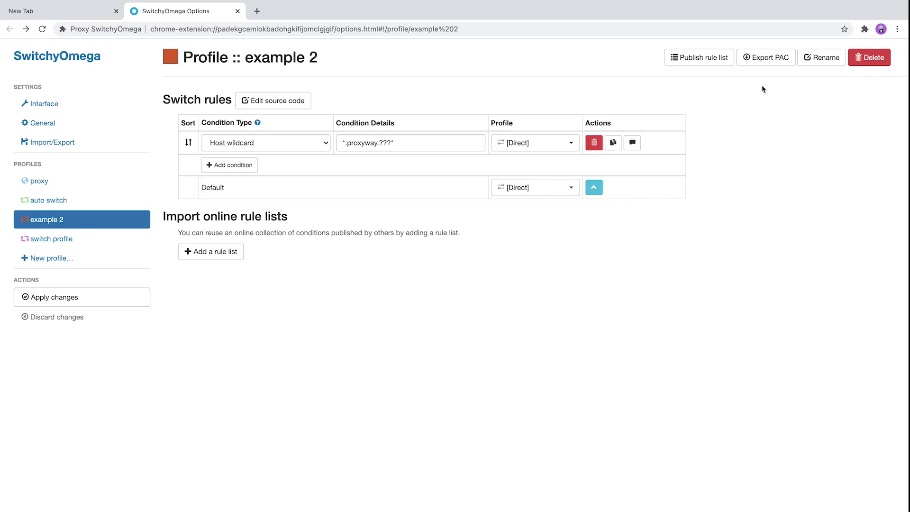
# Start a "what's my ip" search from Chrome's address bar.
pyautogui.click(698, 28)
pyautogui.write('wh')
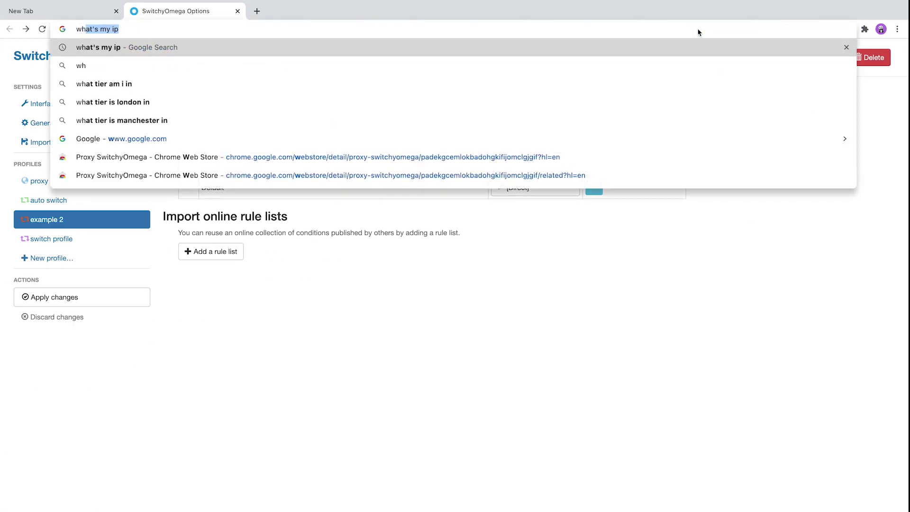
pyautogui.write("at's")
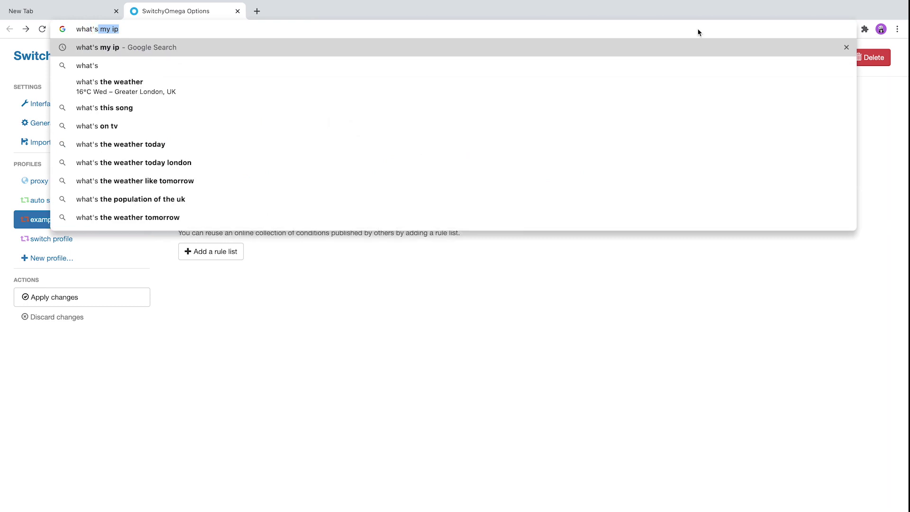